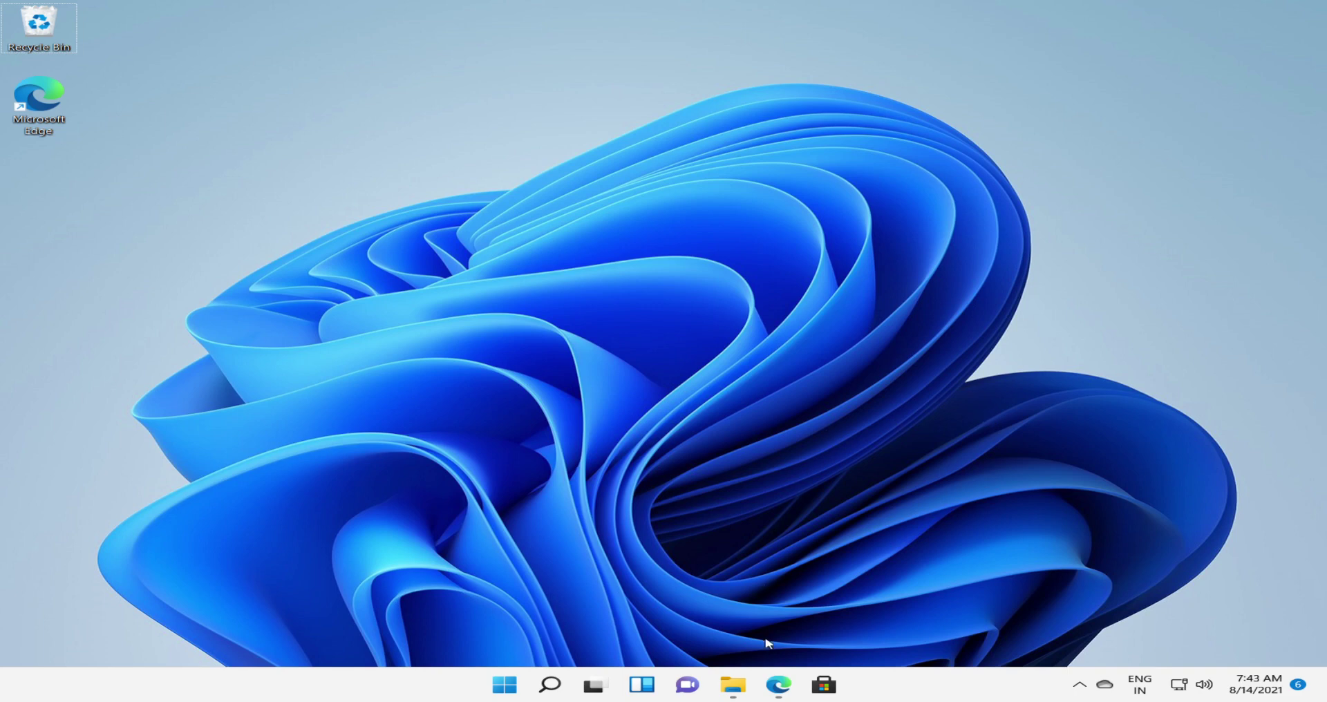
# Bring up the Edge window and go to office.com
pyautogui.moveTo(778, 683)
pyautogui.click(827, 631)
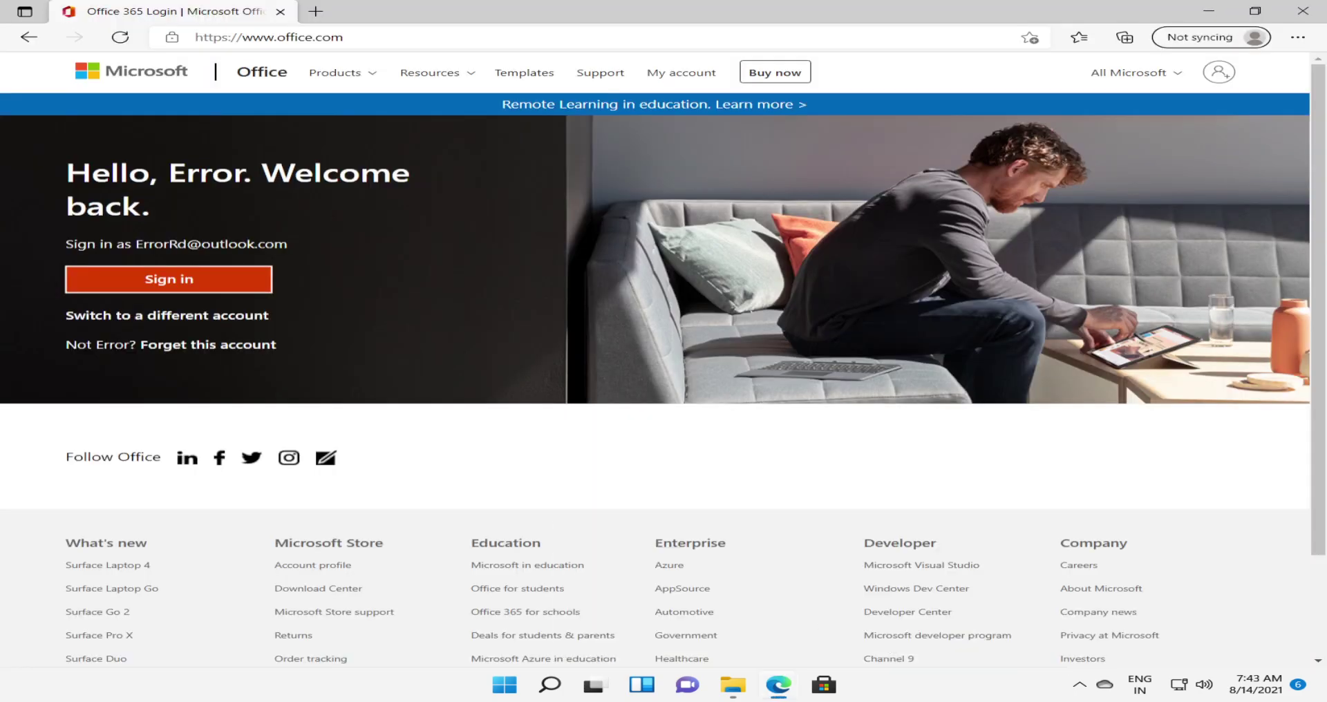
pyautogui.click(499, 33)
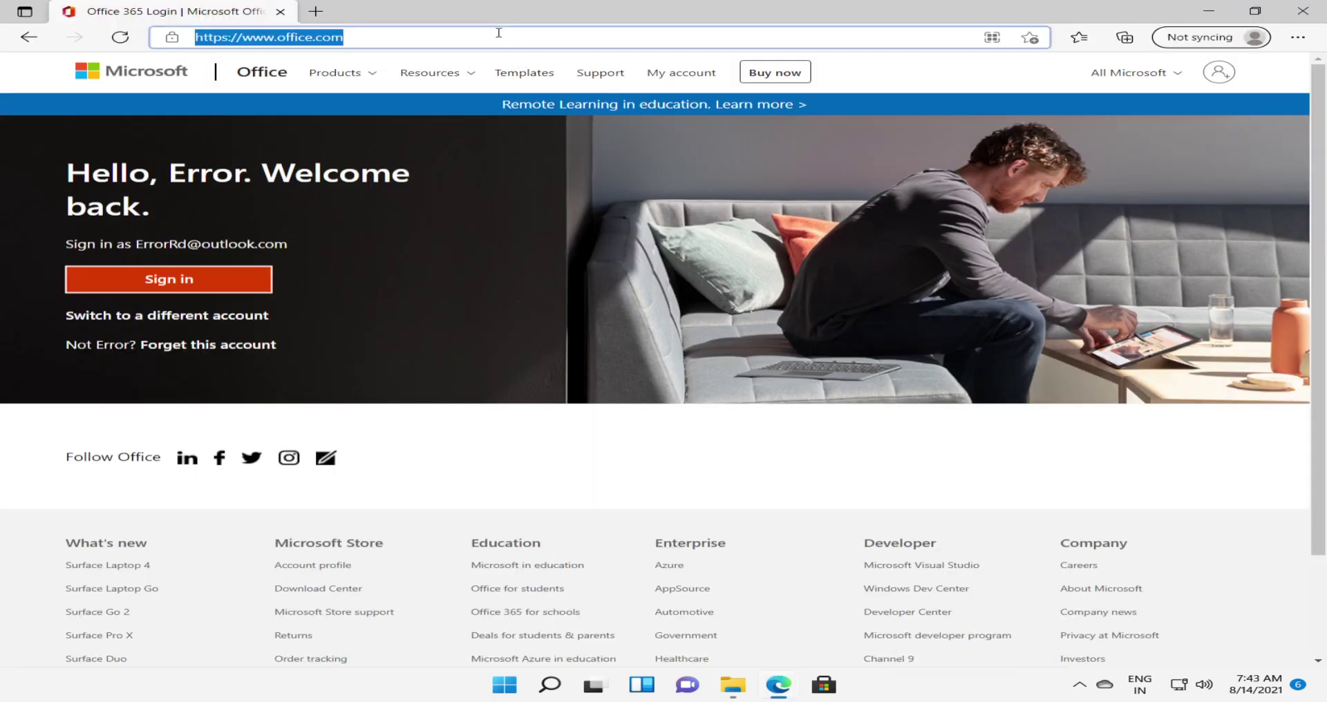
pyautogui.write('off')
pyautogui.press('Return')
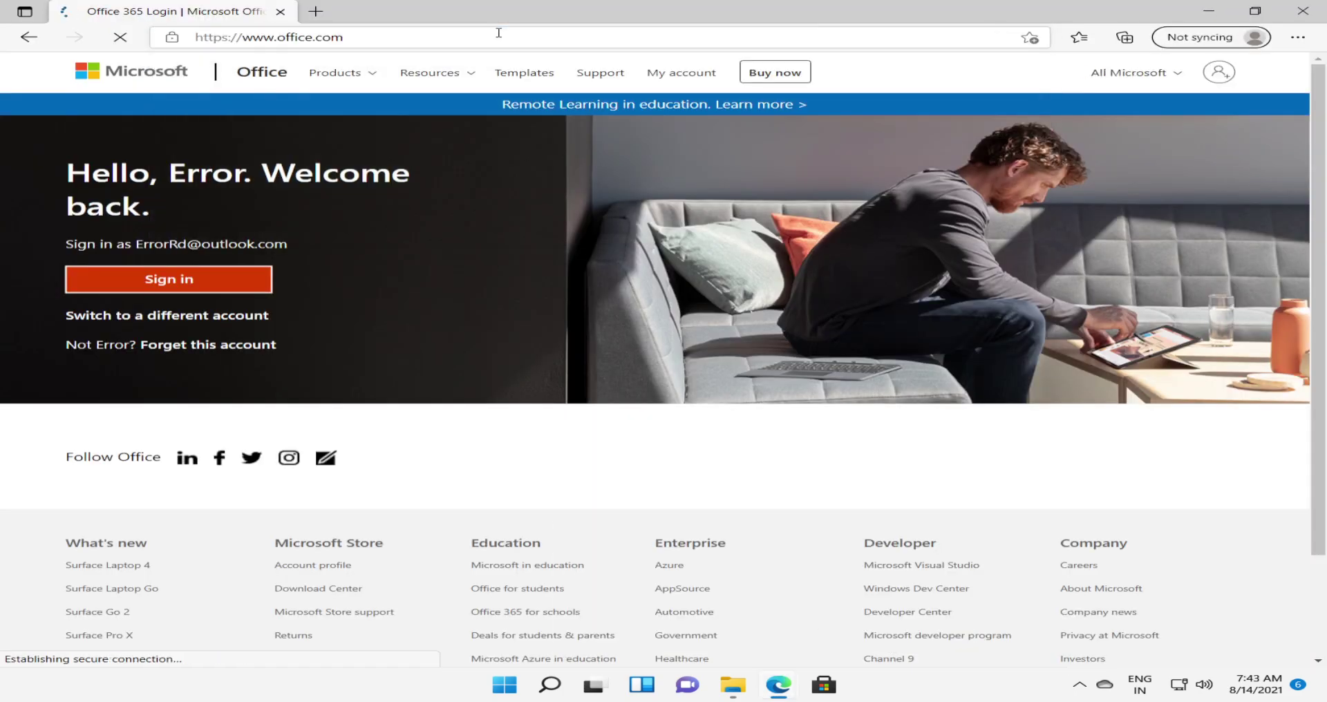
# Sign in to the Office account with the account password
pyautogui.click(181, 277)
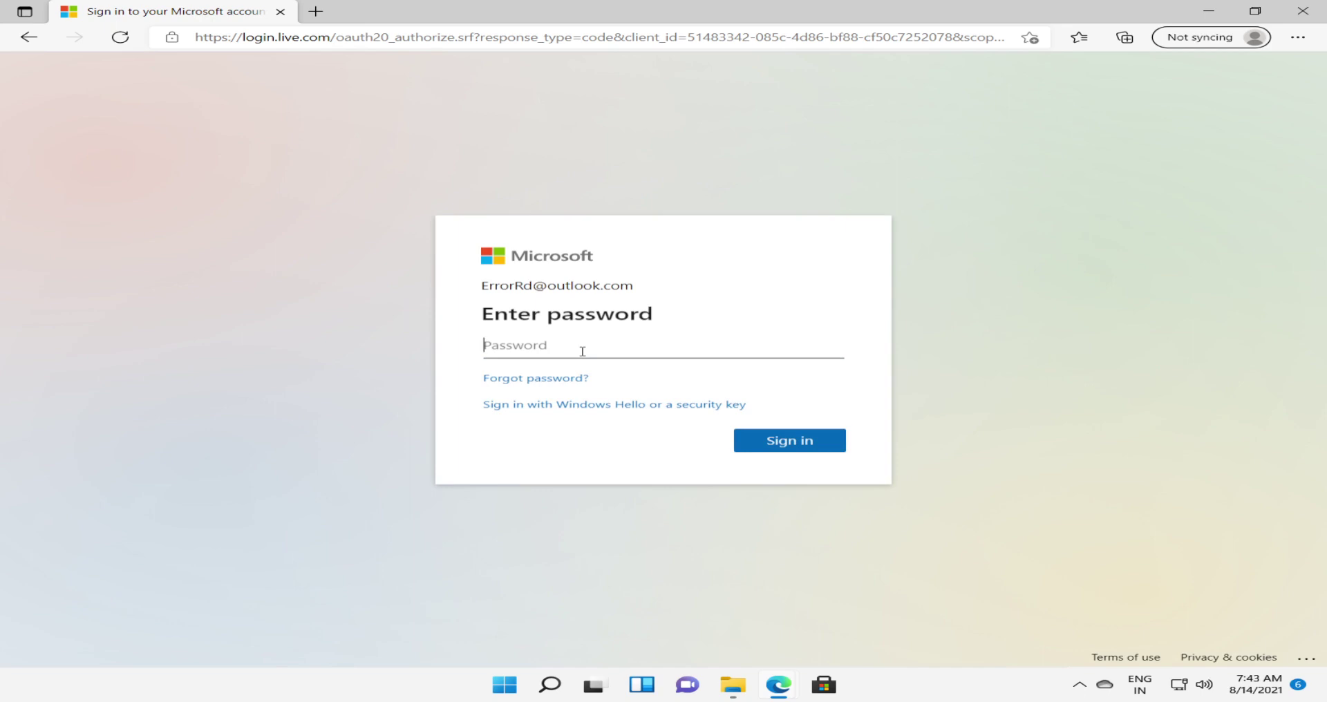
pyautogui.write('••••••••••')
pyautogui.press('Return')
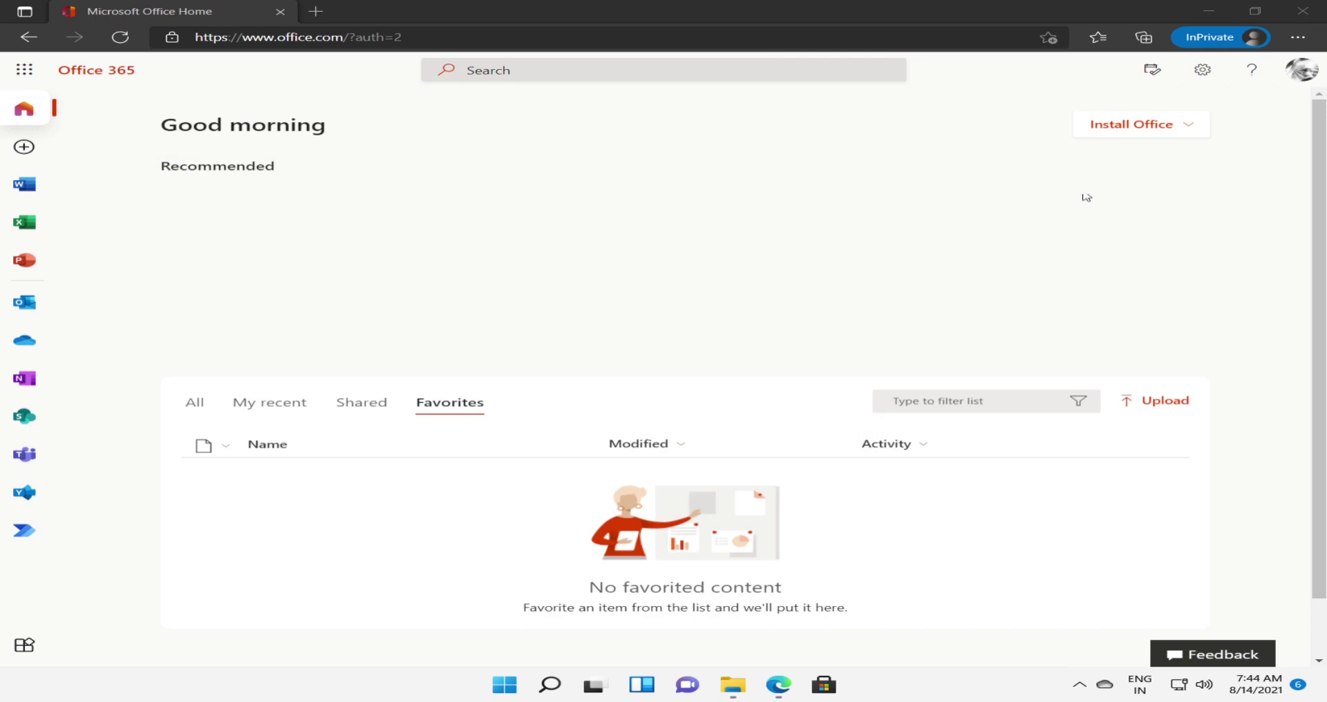
# Choose Install Office > Office 365 apps to download OfficeSetup.exe (7.1 MB)
pyautogui.click(1139, 129)
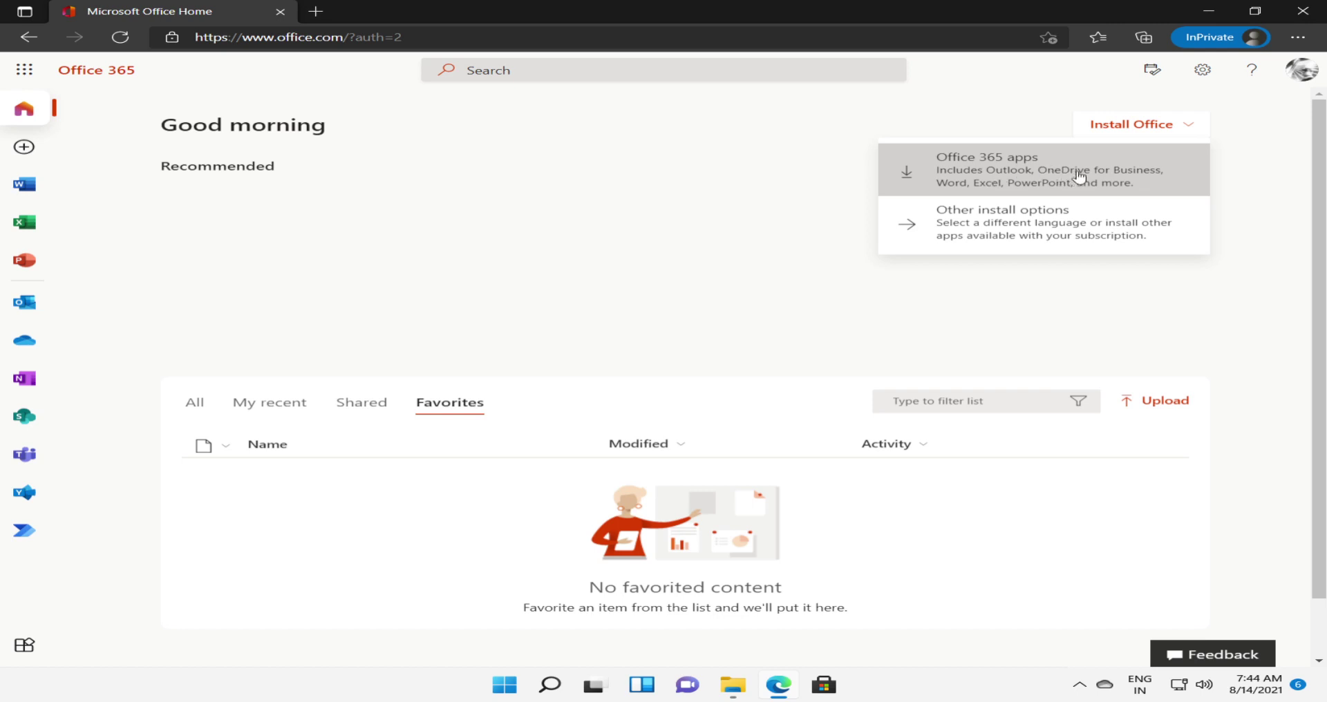
pyautogui.click(1011, 173)
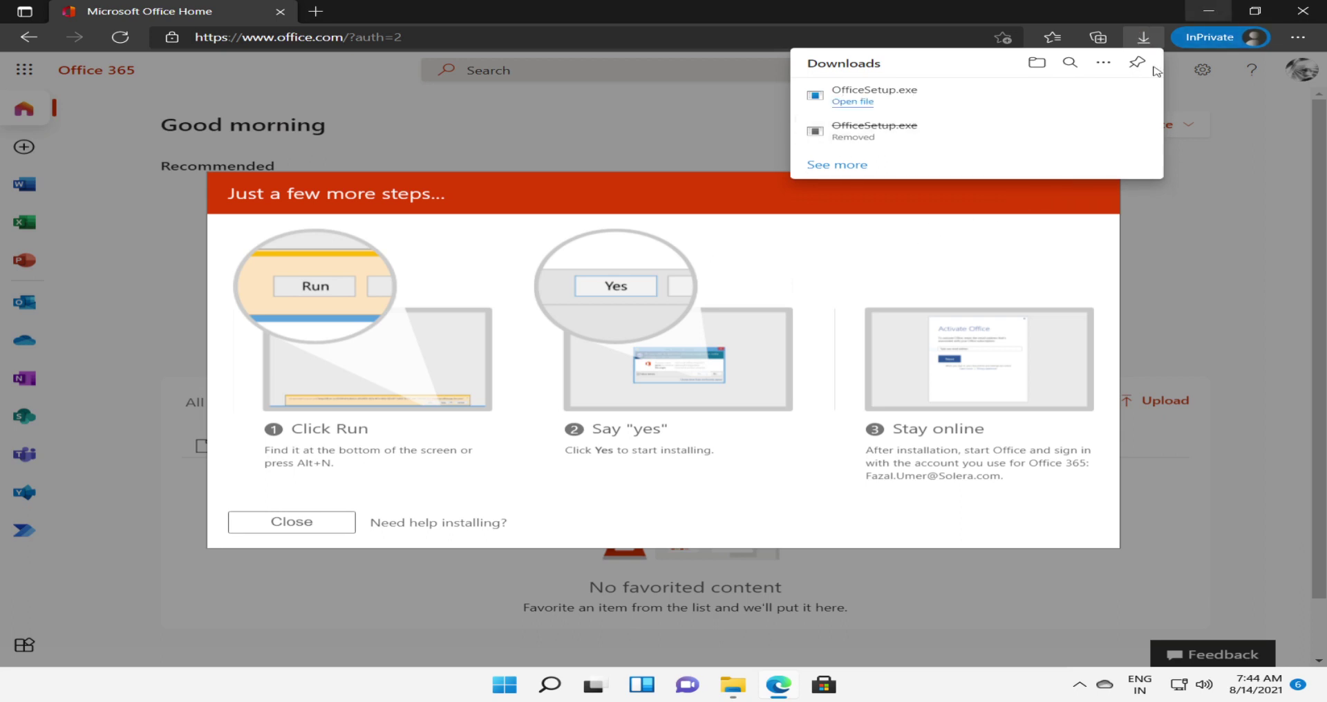
# Show OfficeSetup in the Downloads folder, refresh the listing, and launch the installer
pyautogui.moveTo(1037, 109)
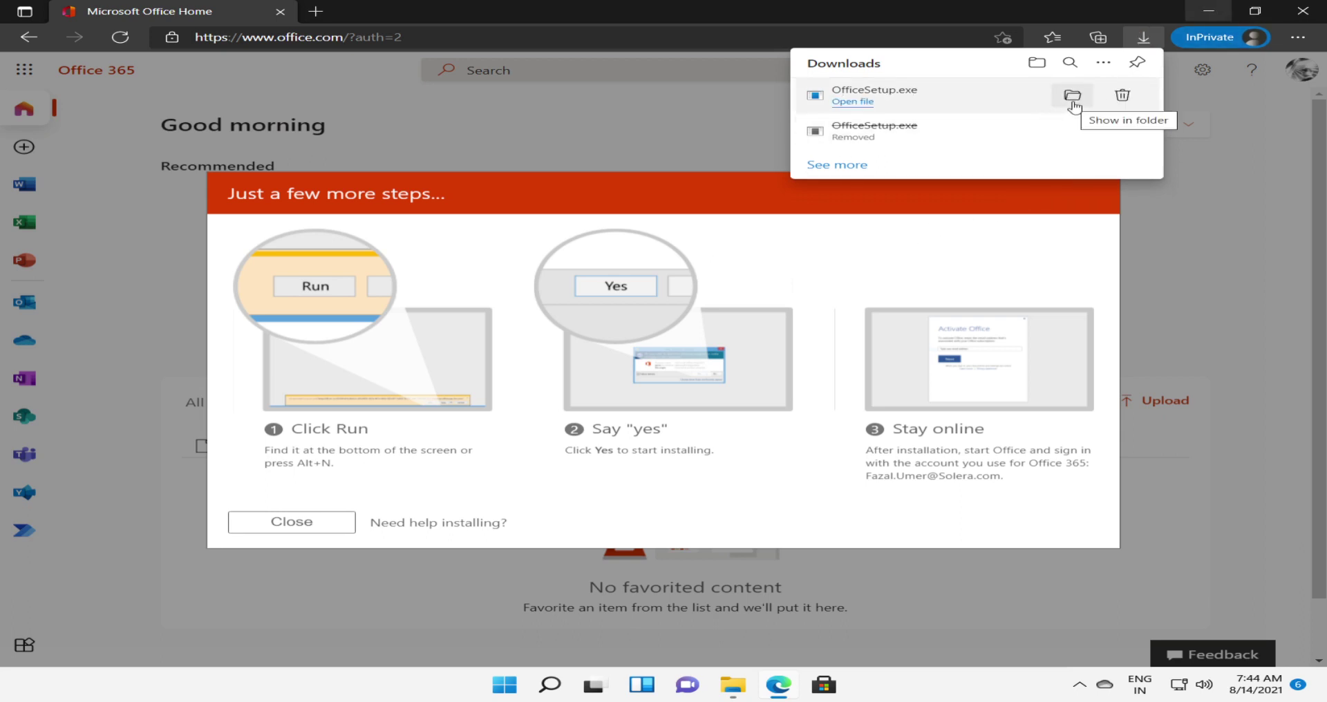
pyautogui.click(1073, 96)
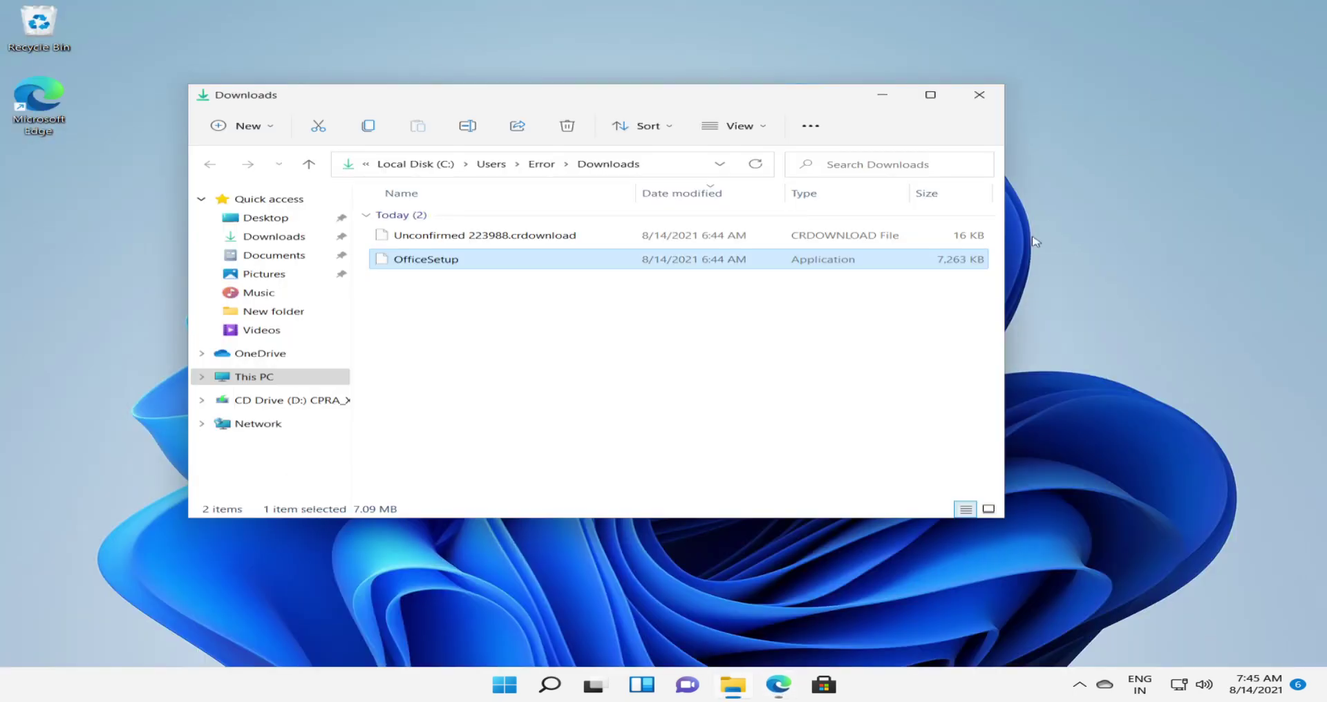
pyautogui.rightClick(698, 345)
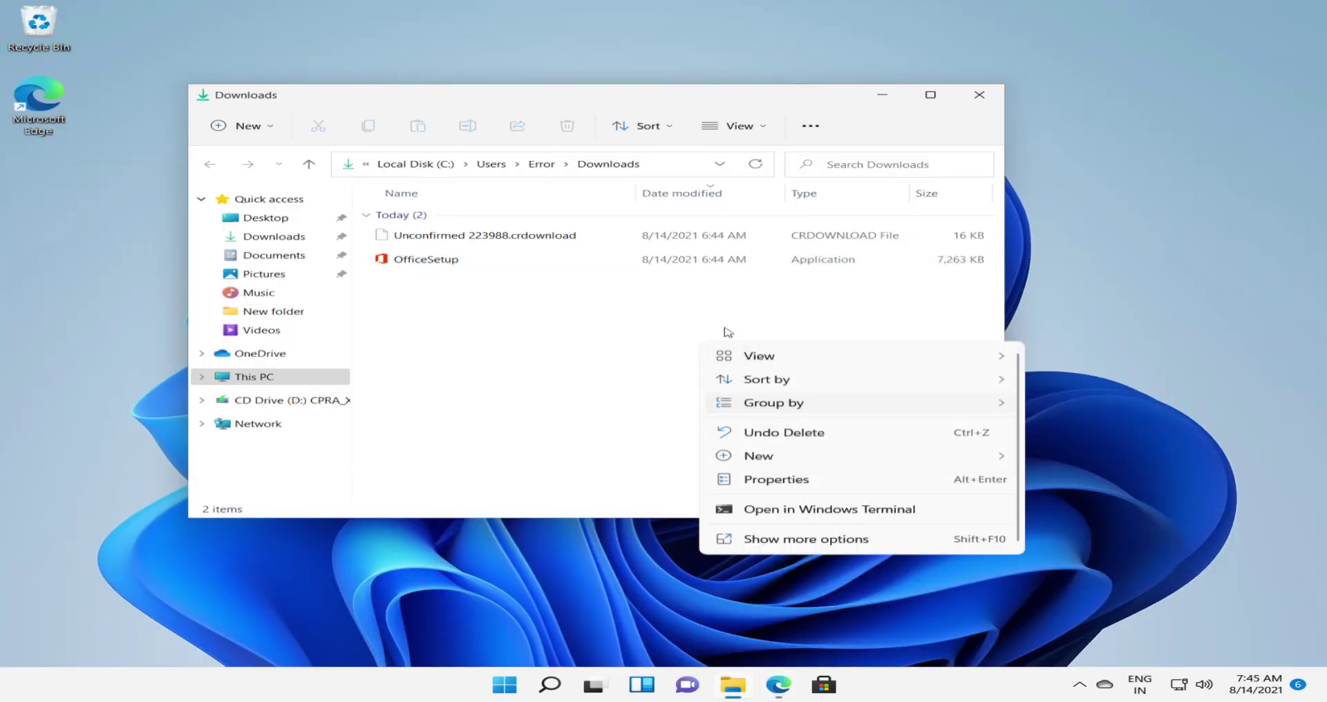
pyautogui.click(757, 166)
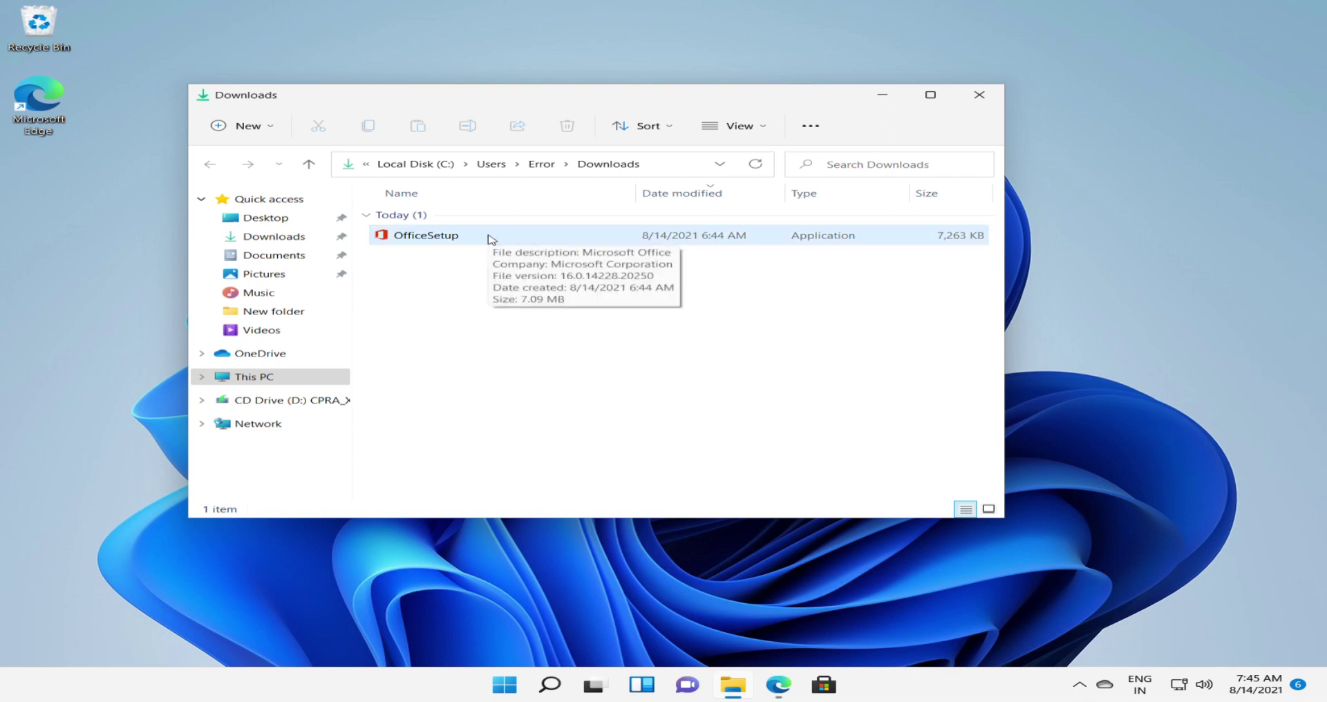
pyautogui.doubleClick(490, 236)
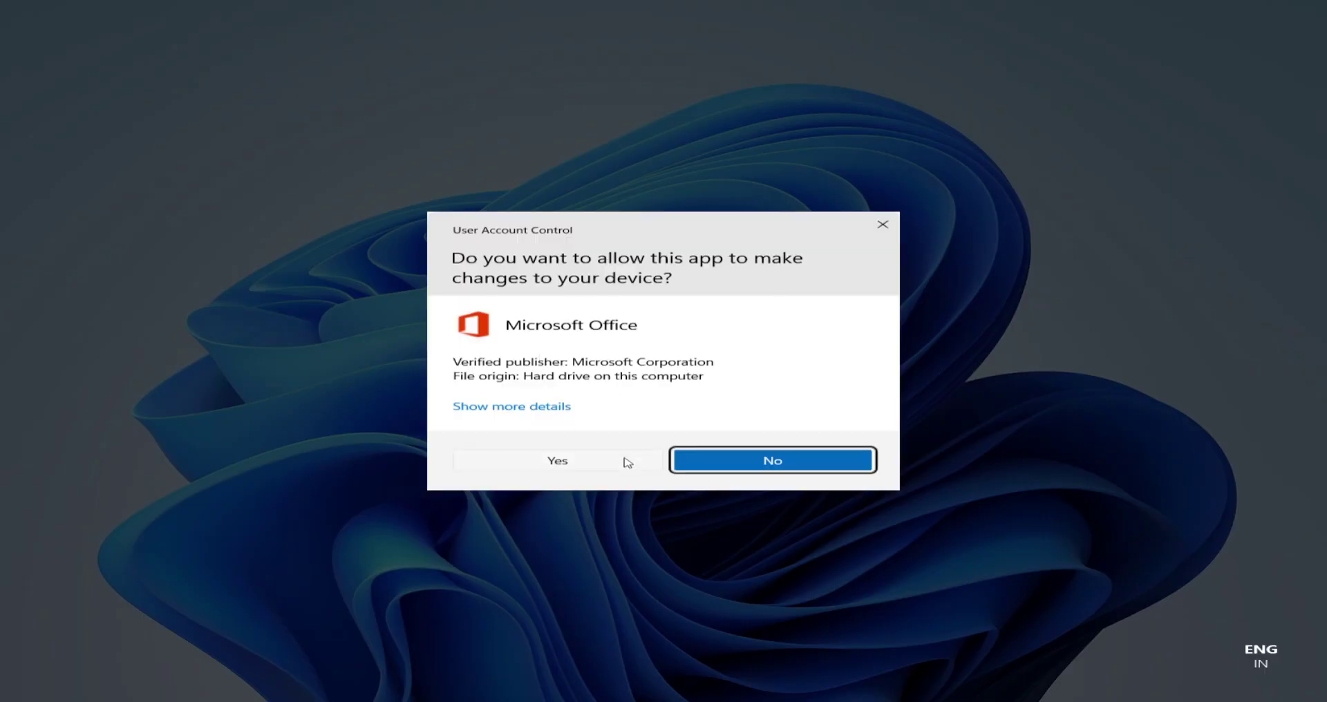
# Allow Microsoft Office setup to make changes and minimize the Downloads window
pyautogui.click(612, 464)
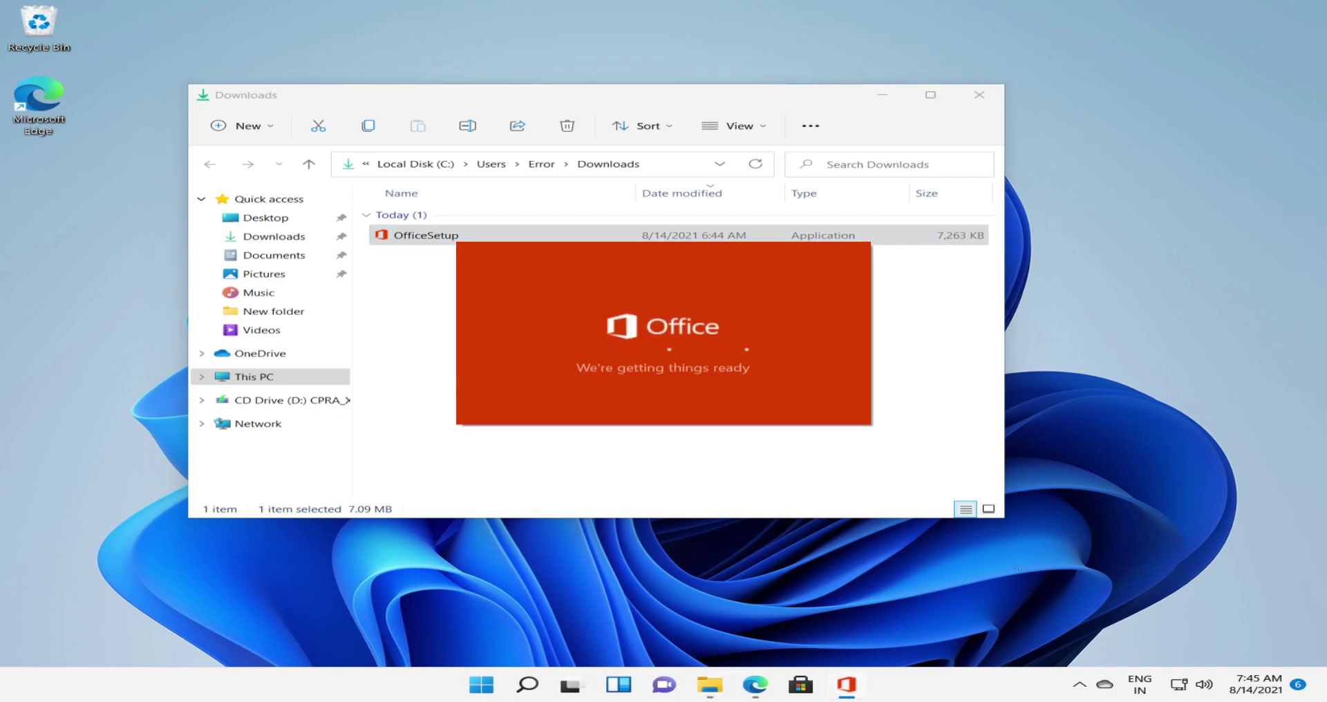
pyautogui.click(882, 95)
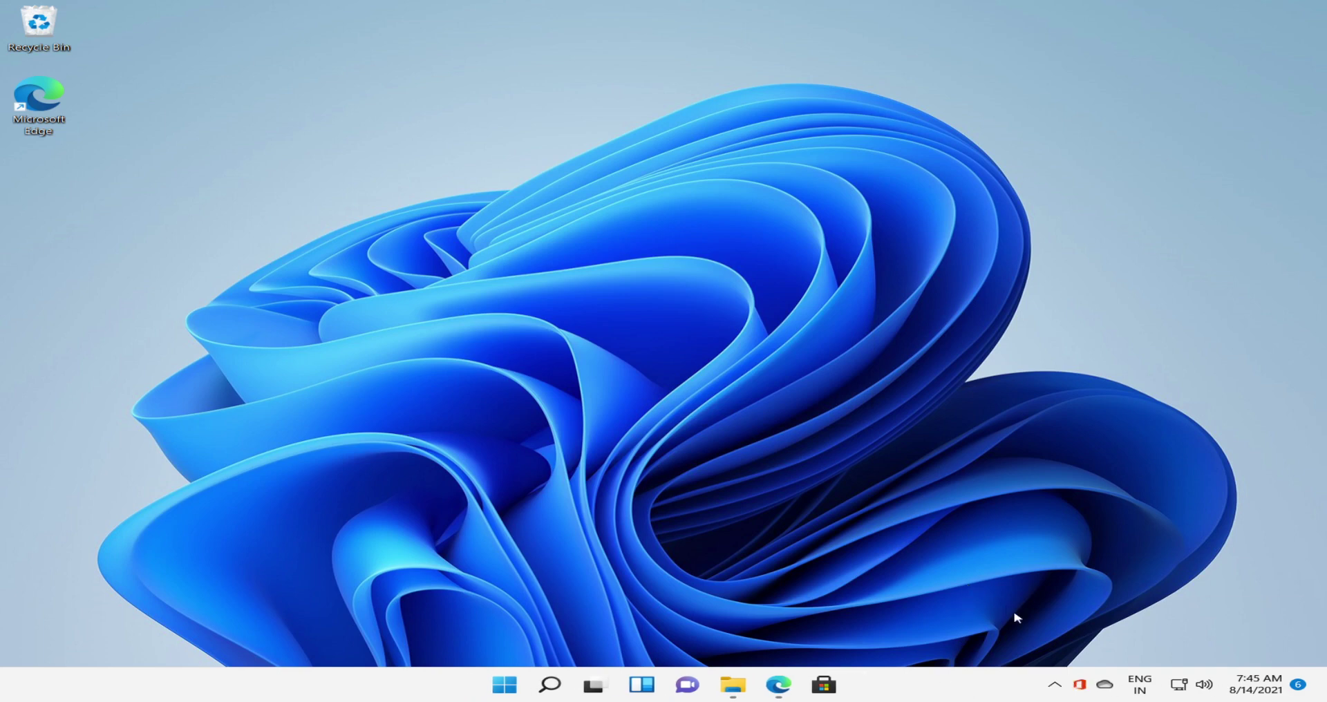
# Check Office install progress from the tray and close the 'You're all set' window
pyautogui.click(1081, 689)
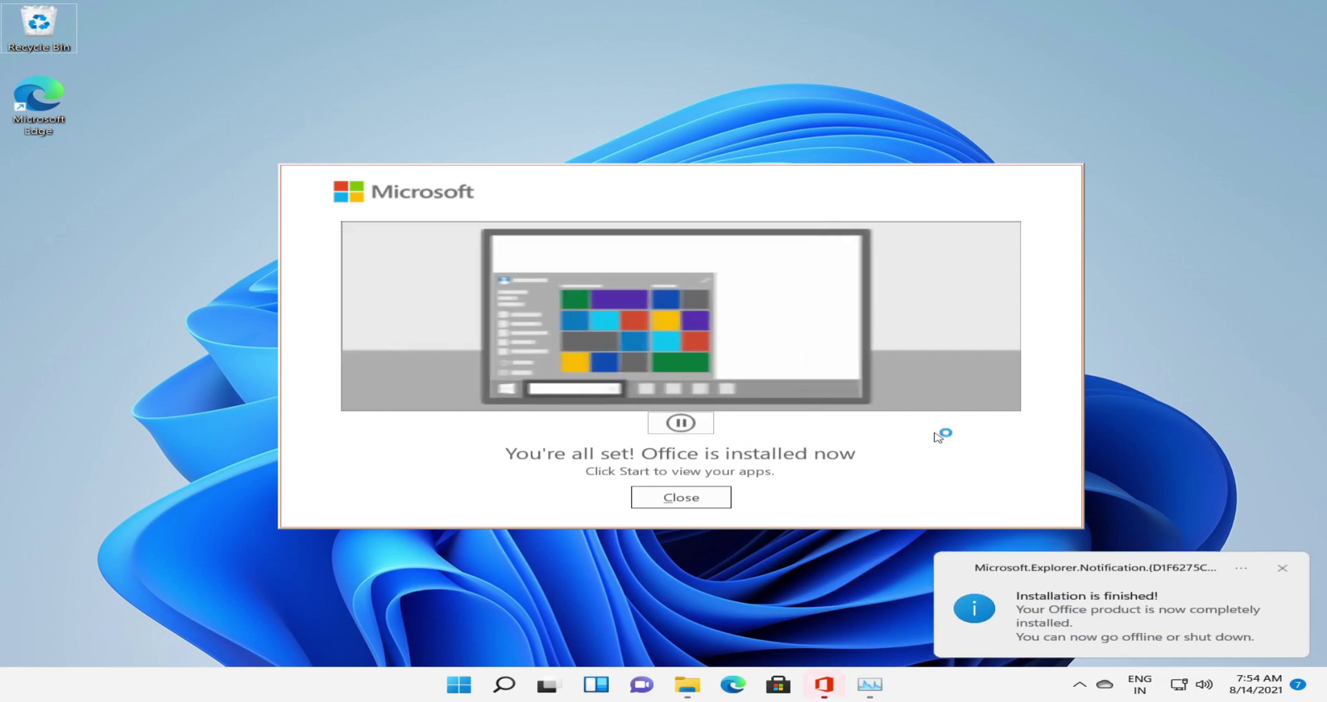
pyautogui.click(704, 502)
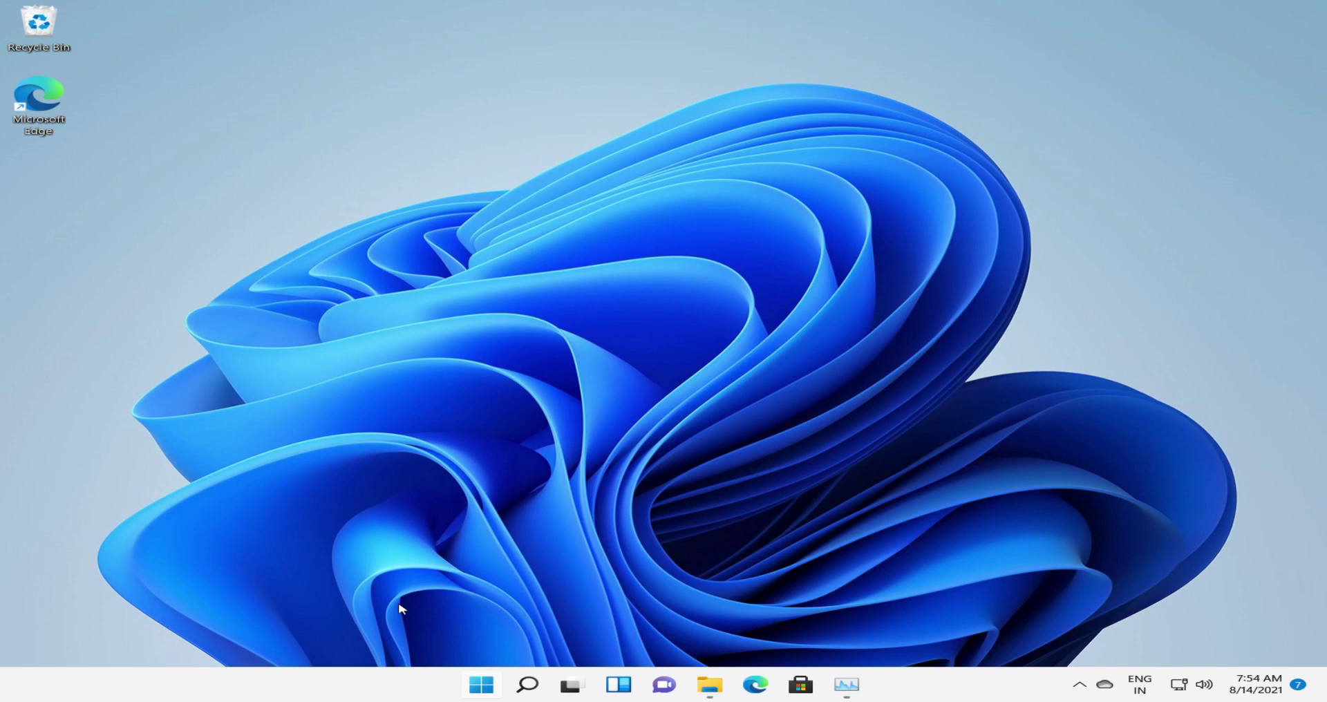
# Search the Start menu for 'con' and open Control Panel
pyautogui.press('super')
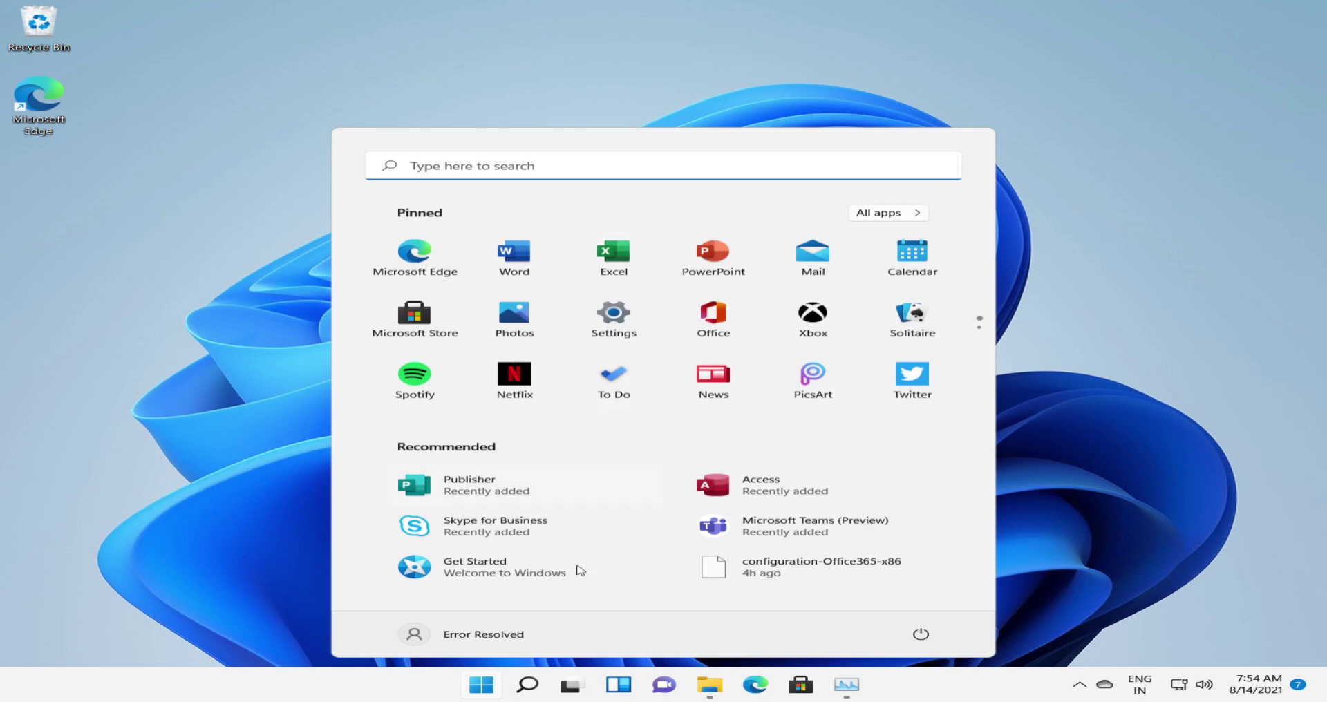
pyautogui.click(482, 688)
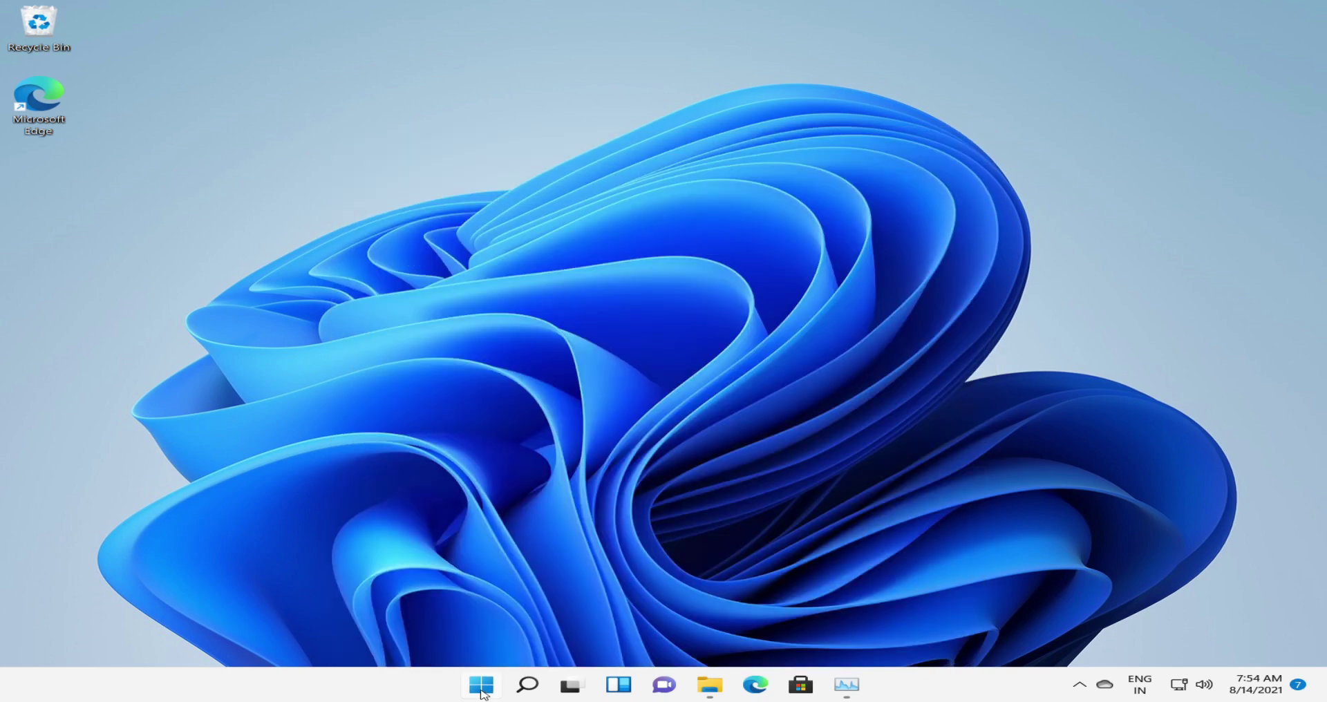
pyautogui.click(482, 688)
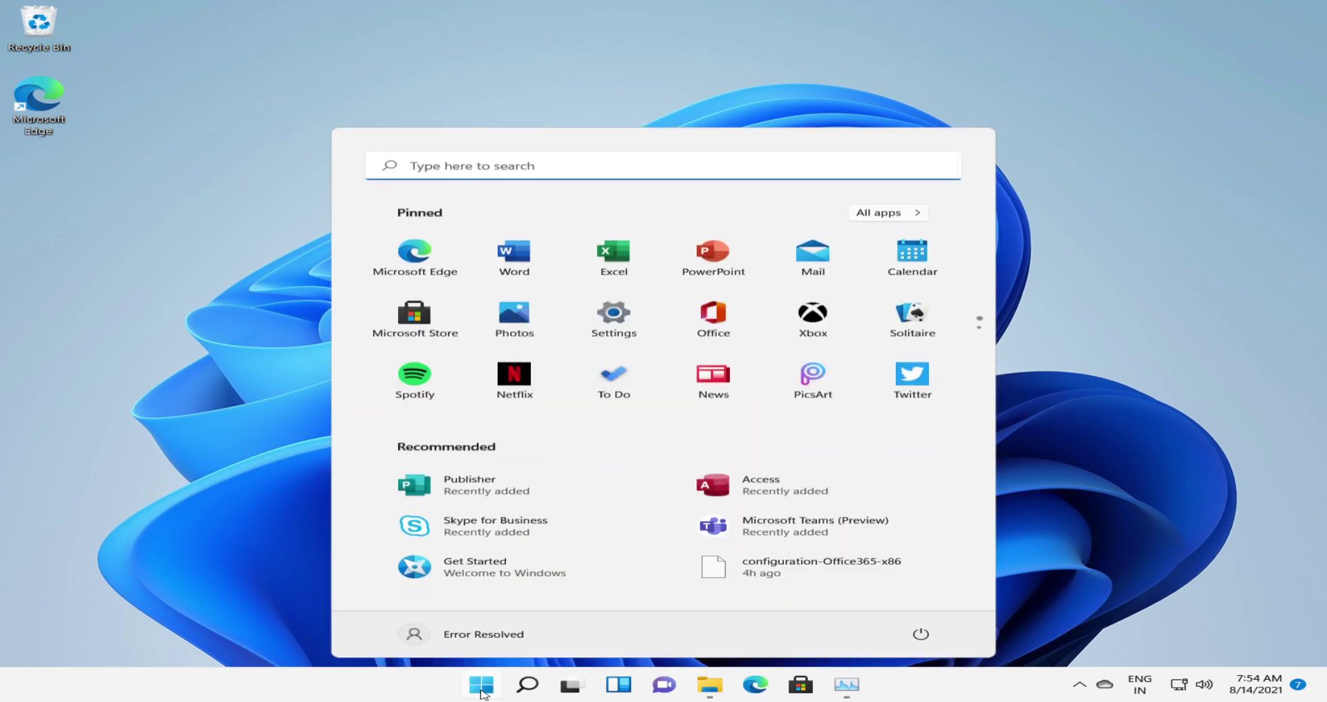
pyautogui.write('con')
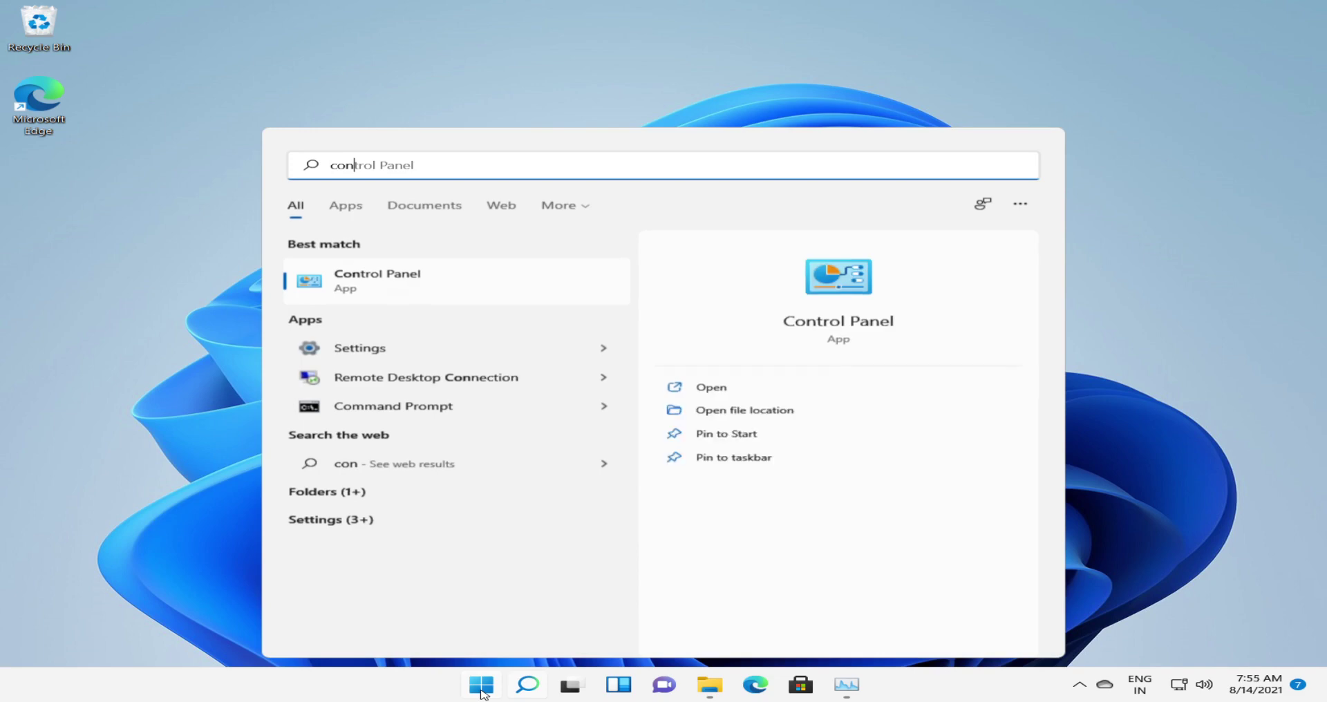
pyautogui.press('Return')
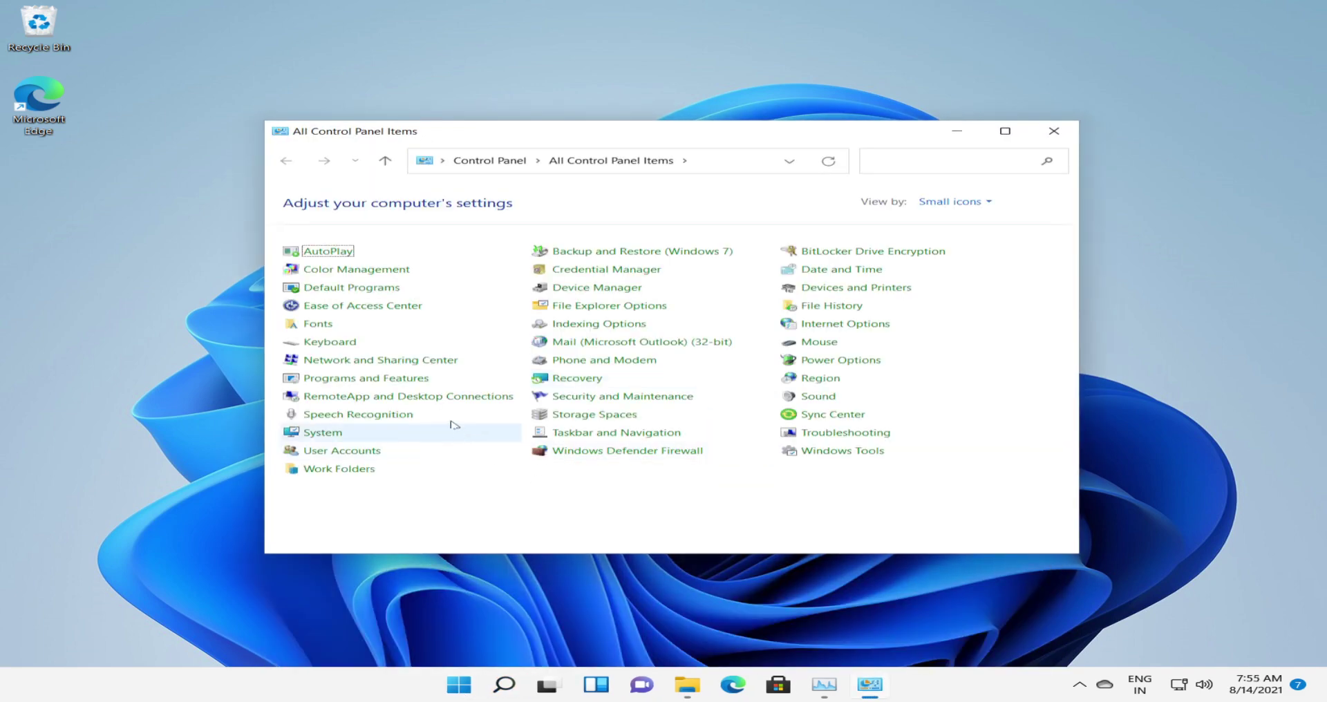
# Change Microsoft 365 Apps for enterprise from Programs and Features, allowing the UAC prompt
pyautogui.click(407, 380)
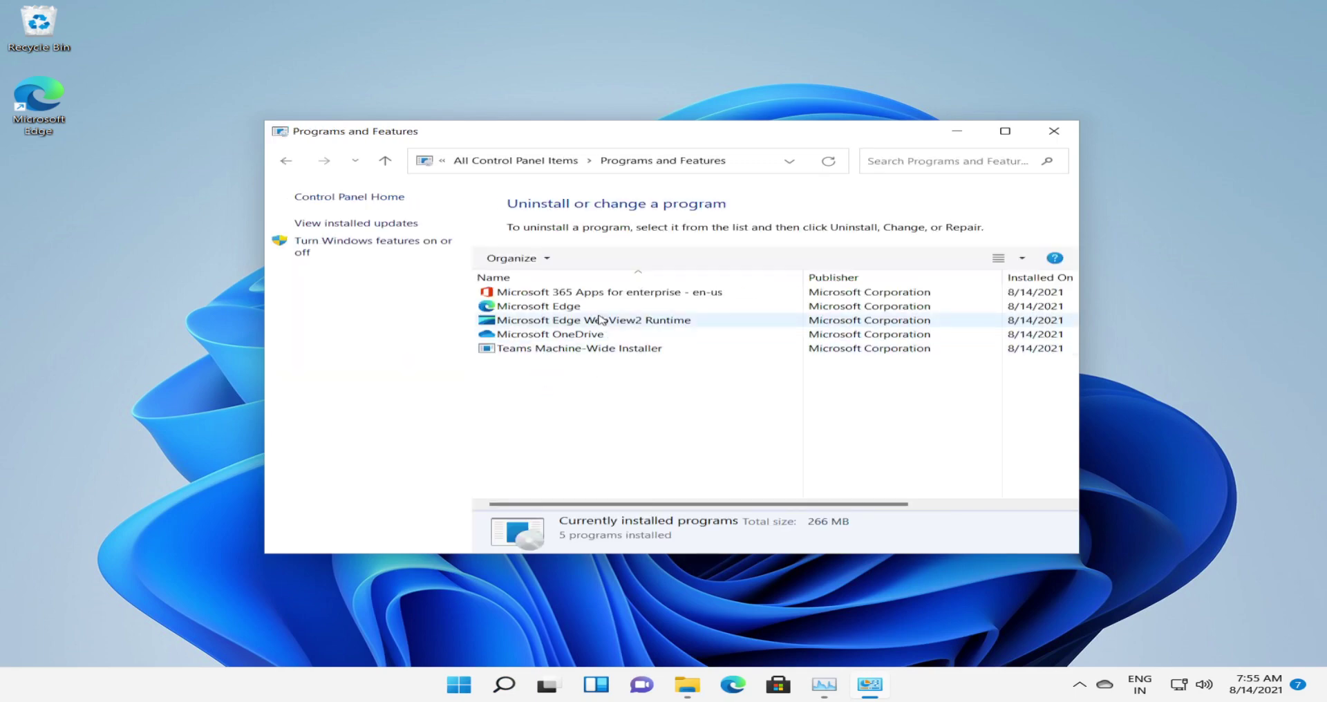
pyautogui.click(584, 296)
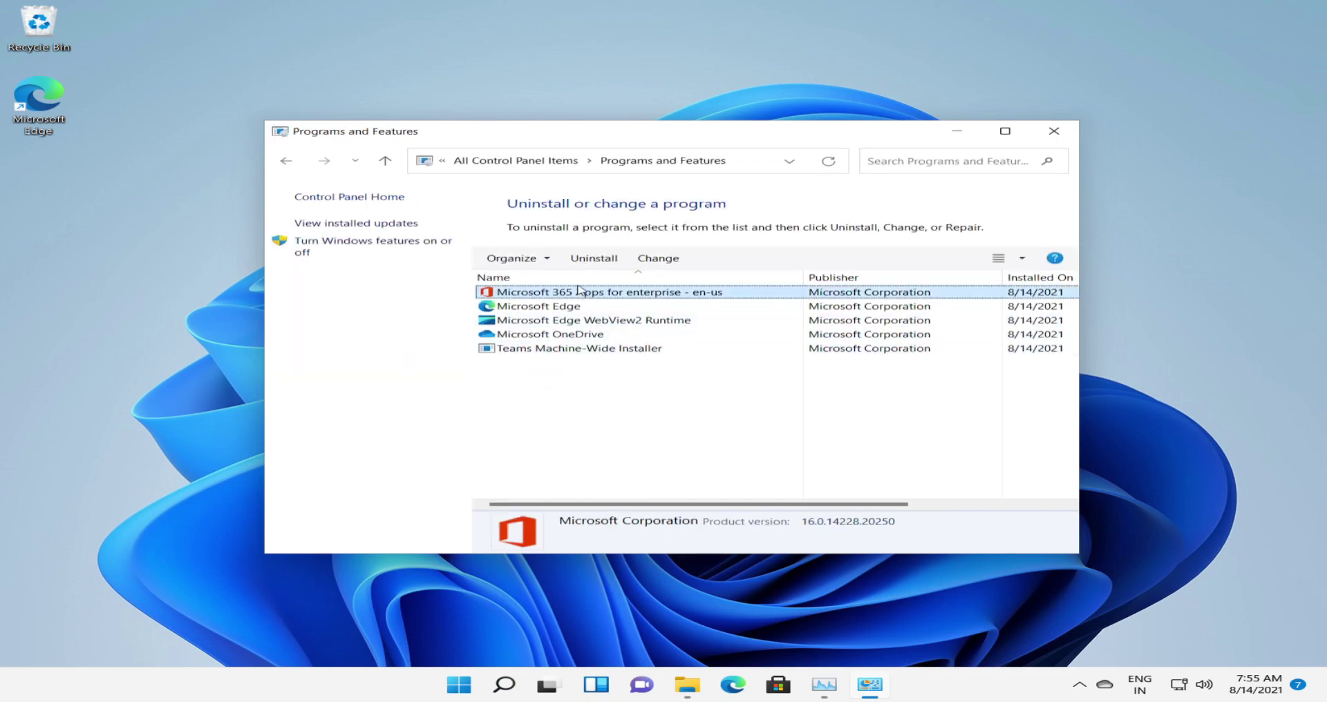
pyautogui.click(649, 261)
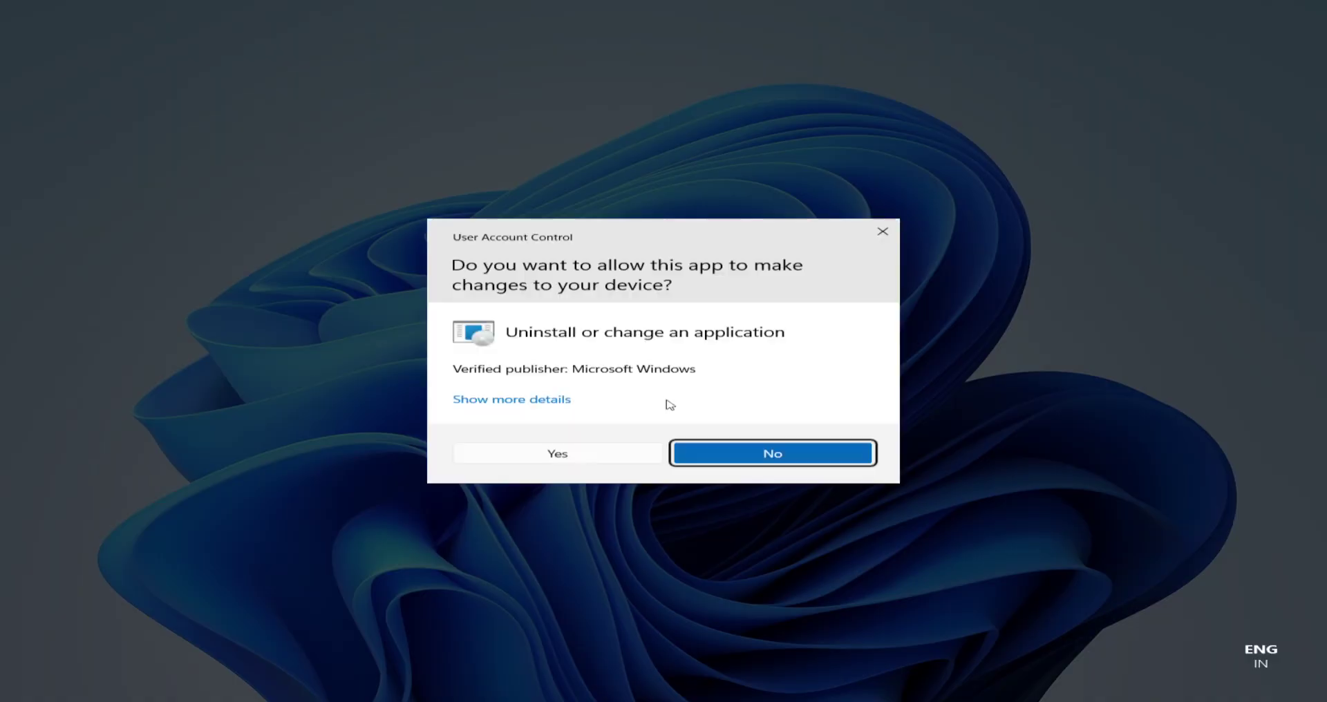
pyautogui.click(589, 455)
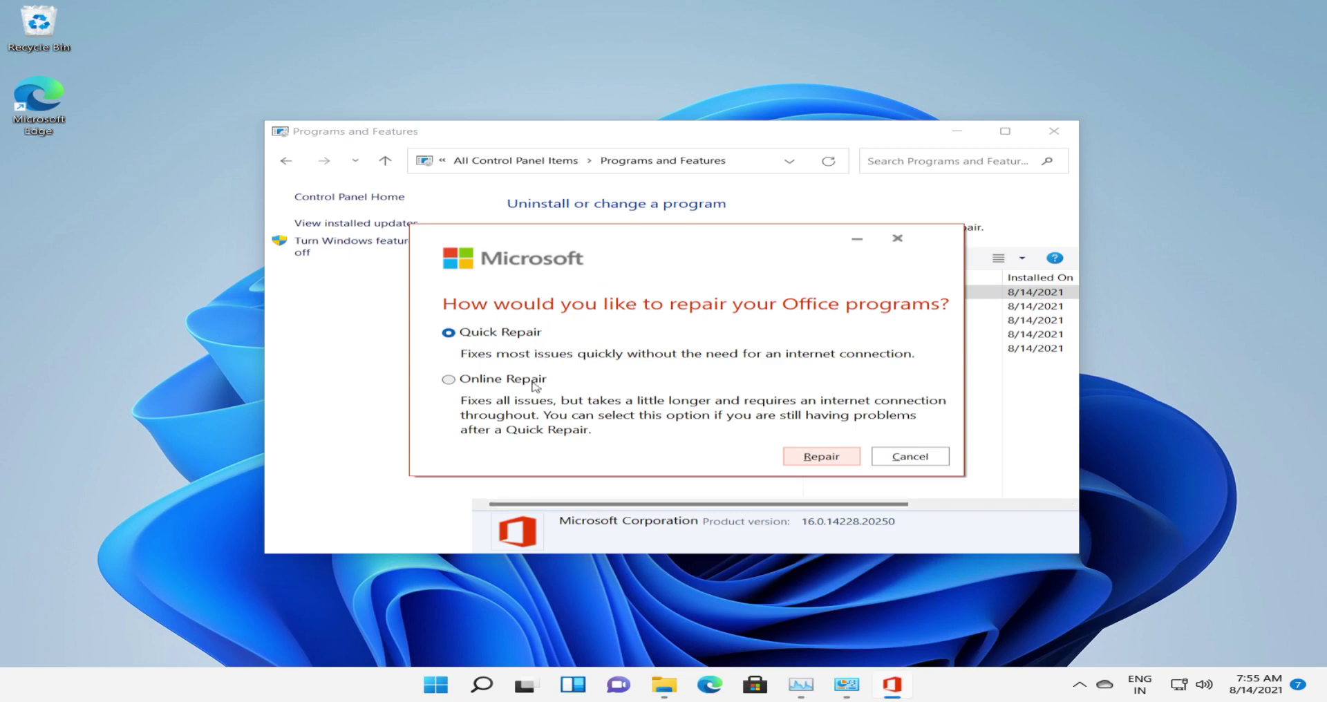
pyautogui.click(958, 131)
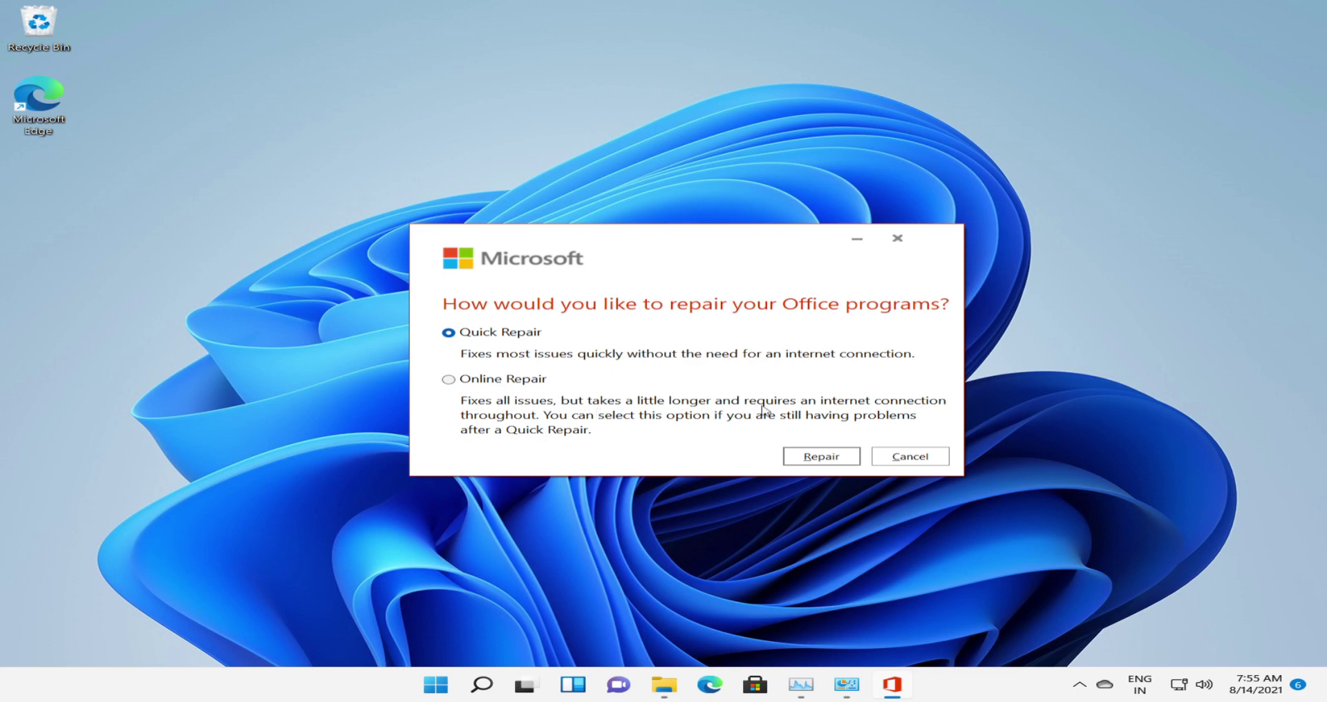
# Run Quick Repair on Office and close the Done repairing window
pyautogui.click(804, 459)
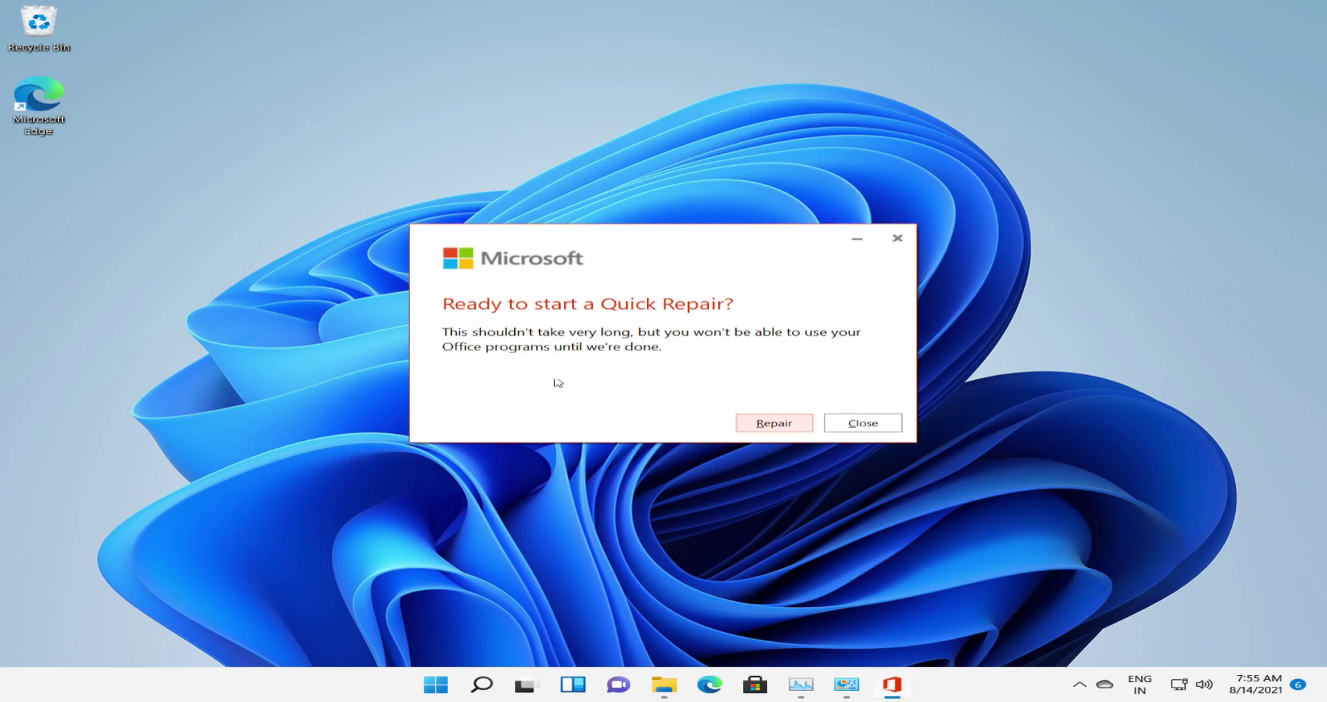
pyautogui.click(772, 424)
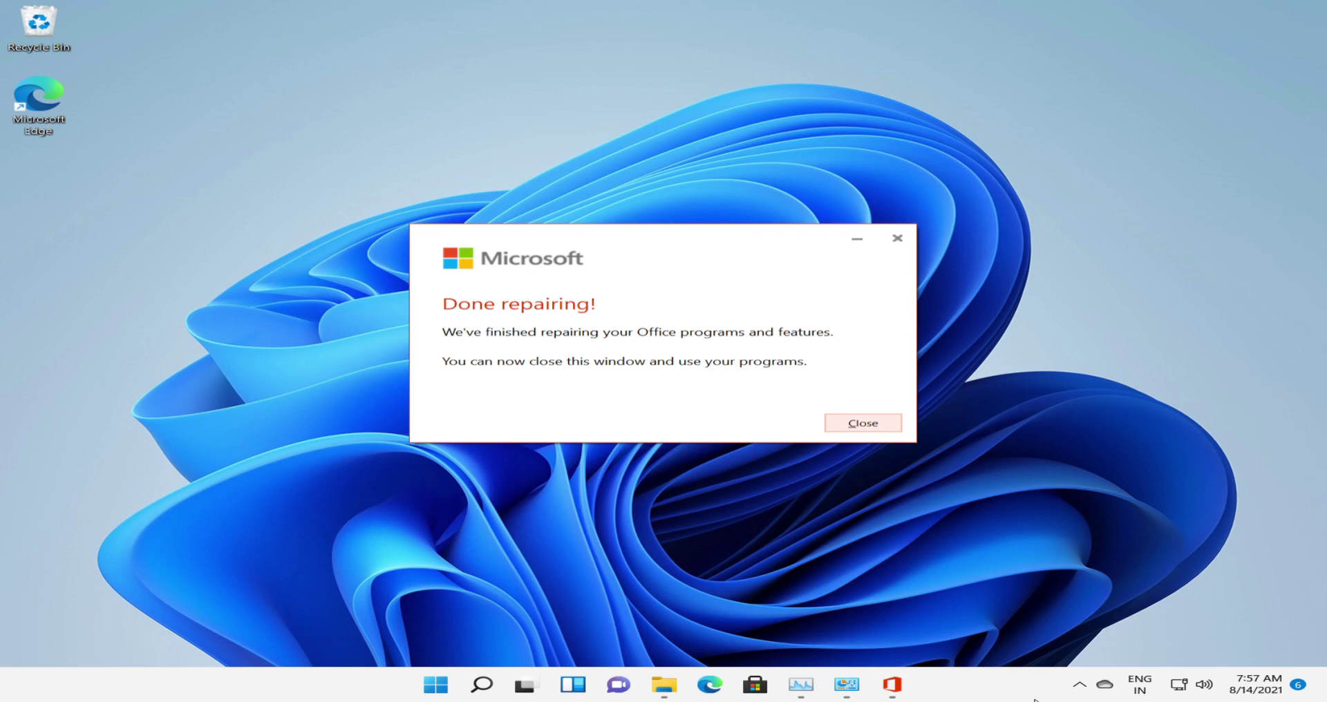
pyautogui.click(868, 427)
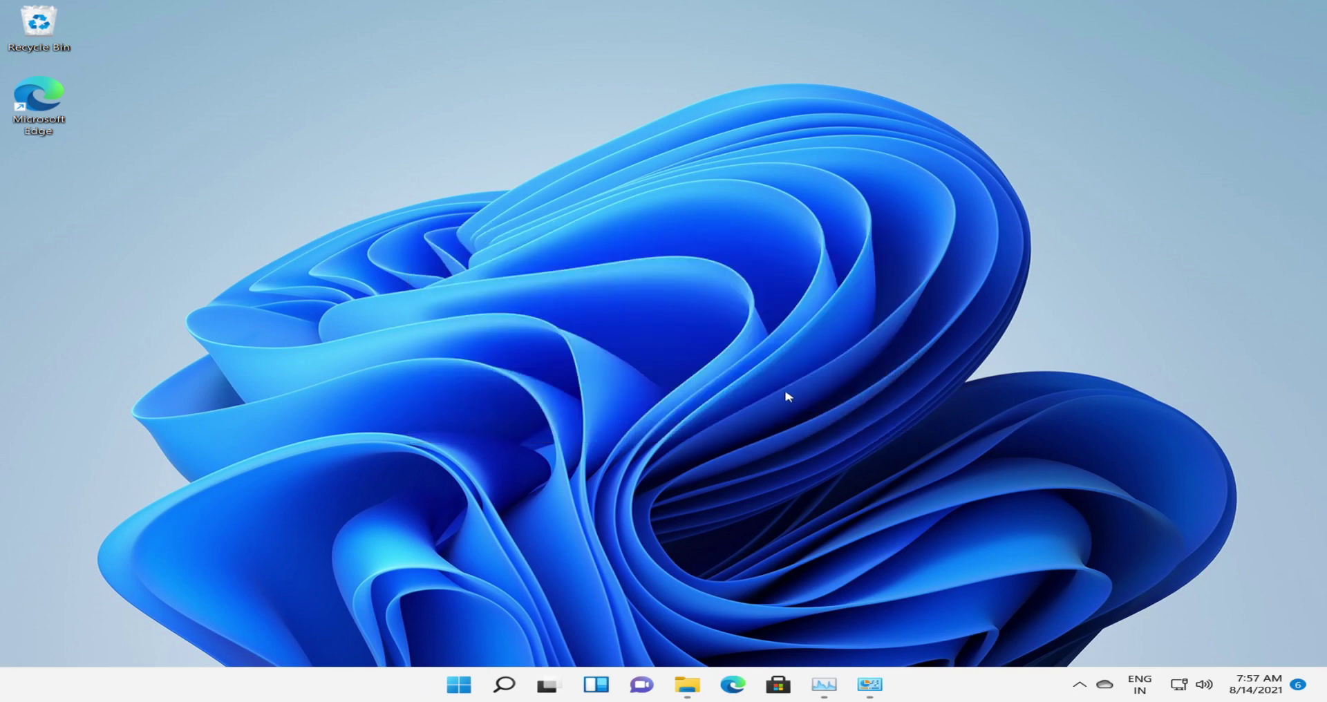
# Uninstall Microsoft 365 Apps for enterprise from Programs and Features and close the finished uninstaller
pyautogui.click(869, 685)
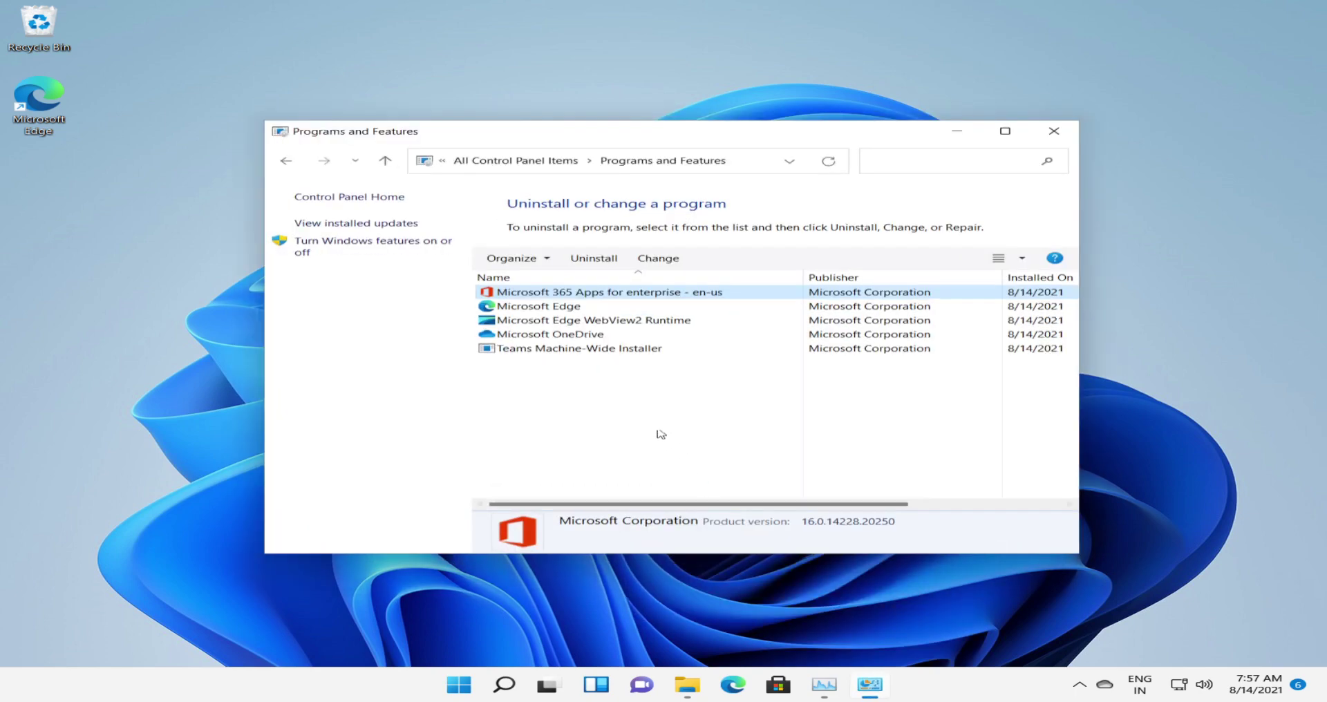
pyautogui.click(600, 260)
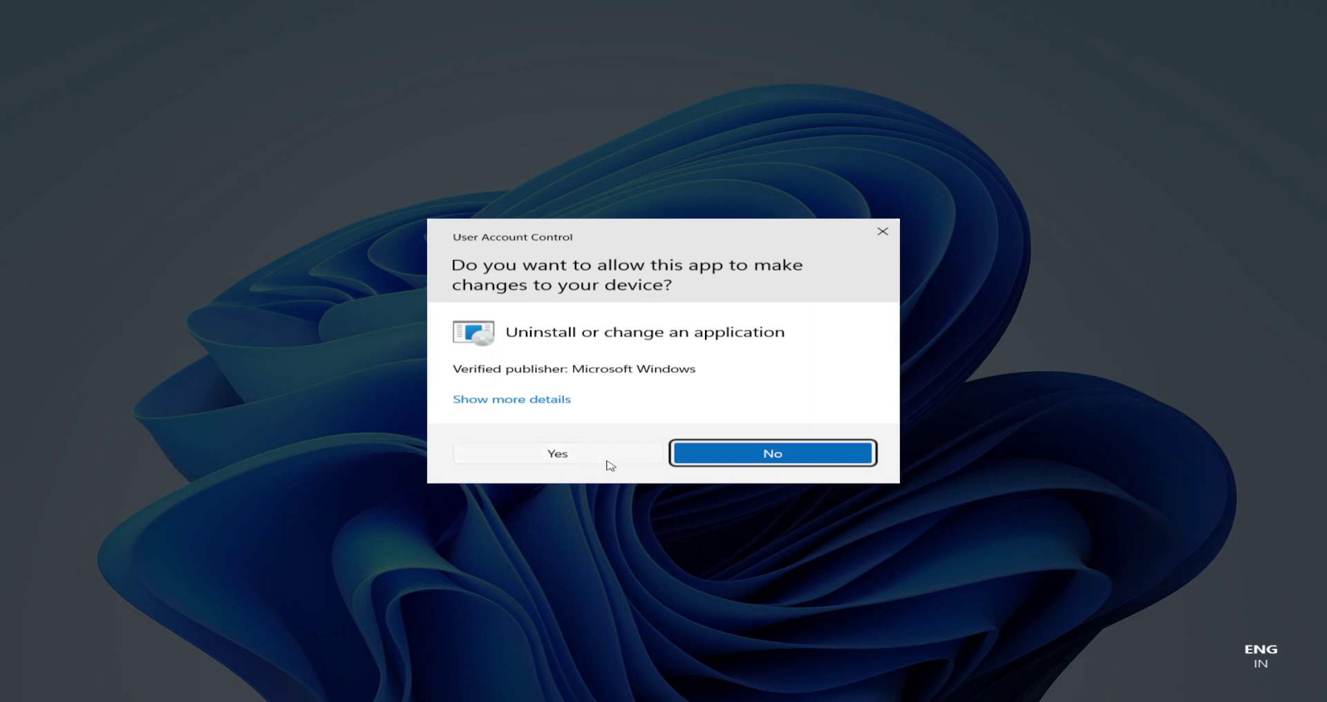
pyautogui.click(607, 459)
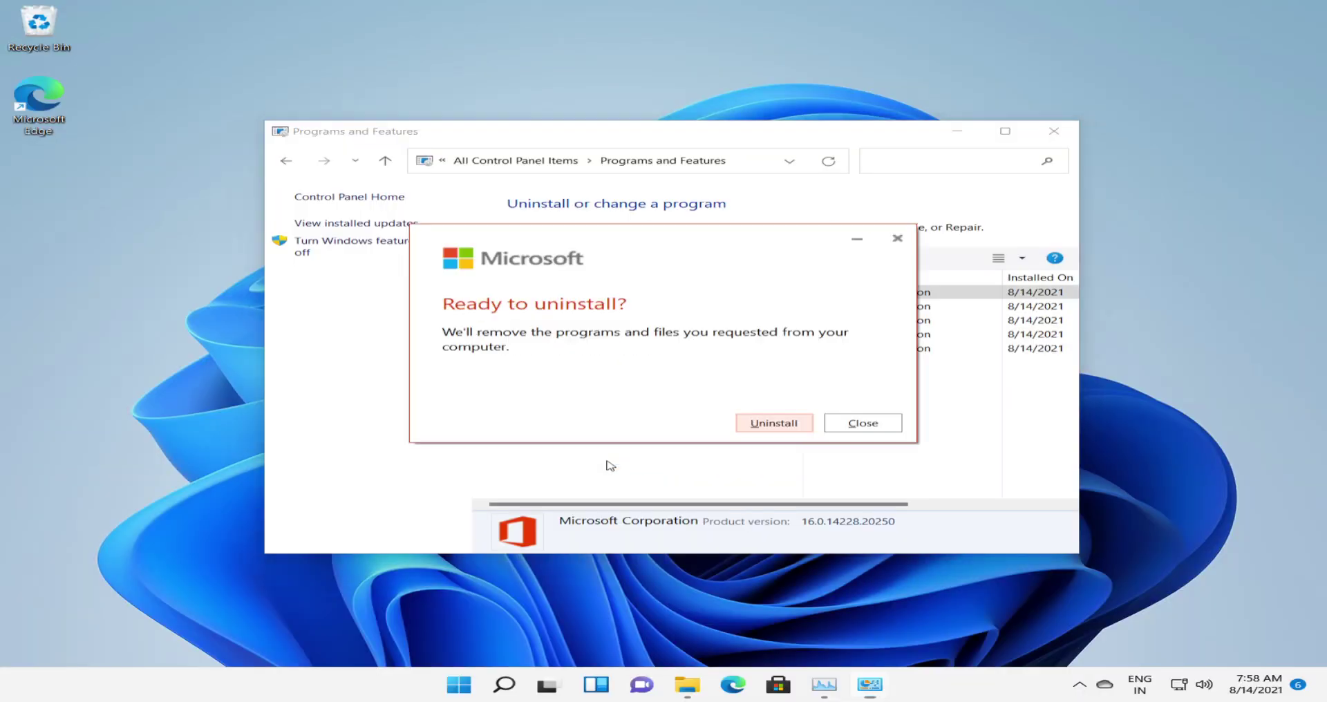
pyautogui.click(786, 424)
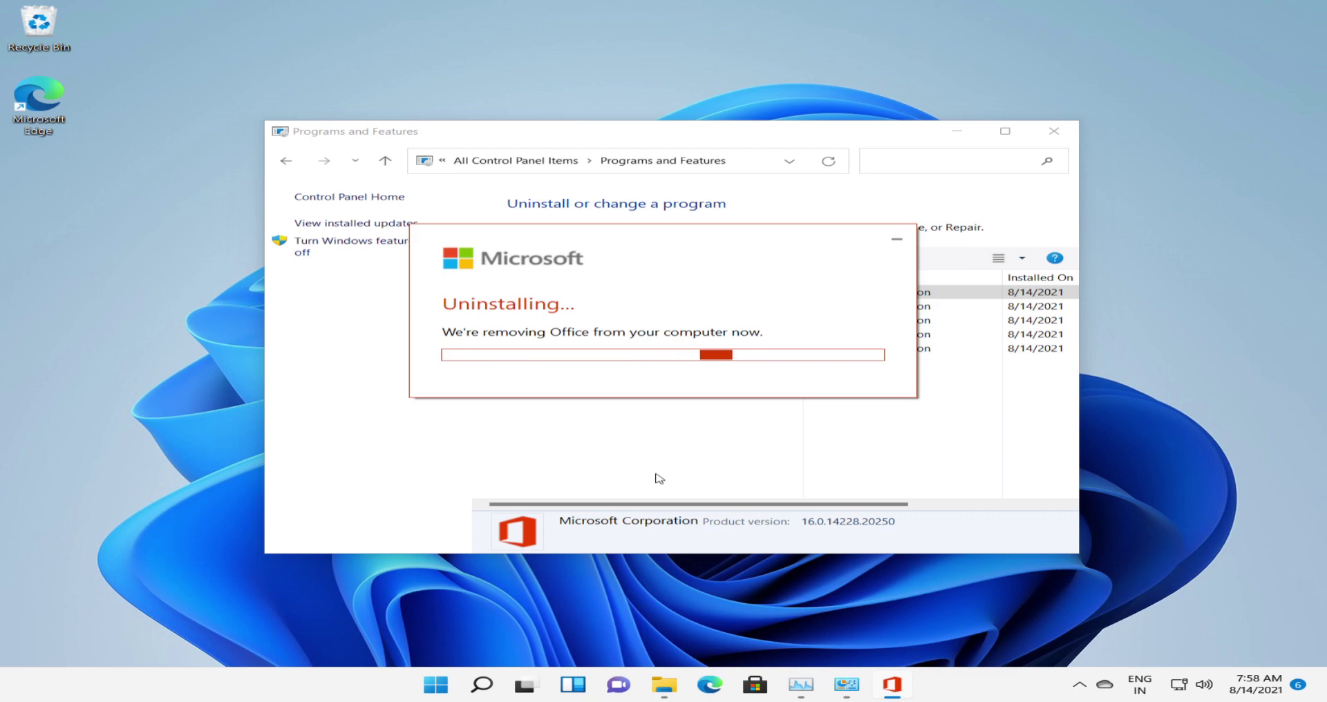
pyautogui.click(957, 131)
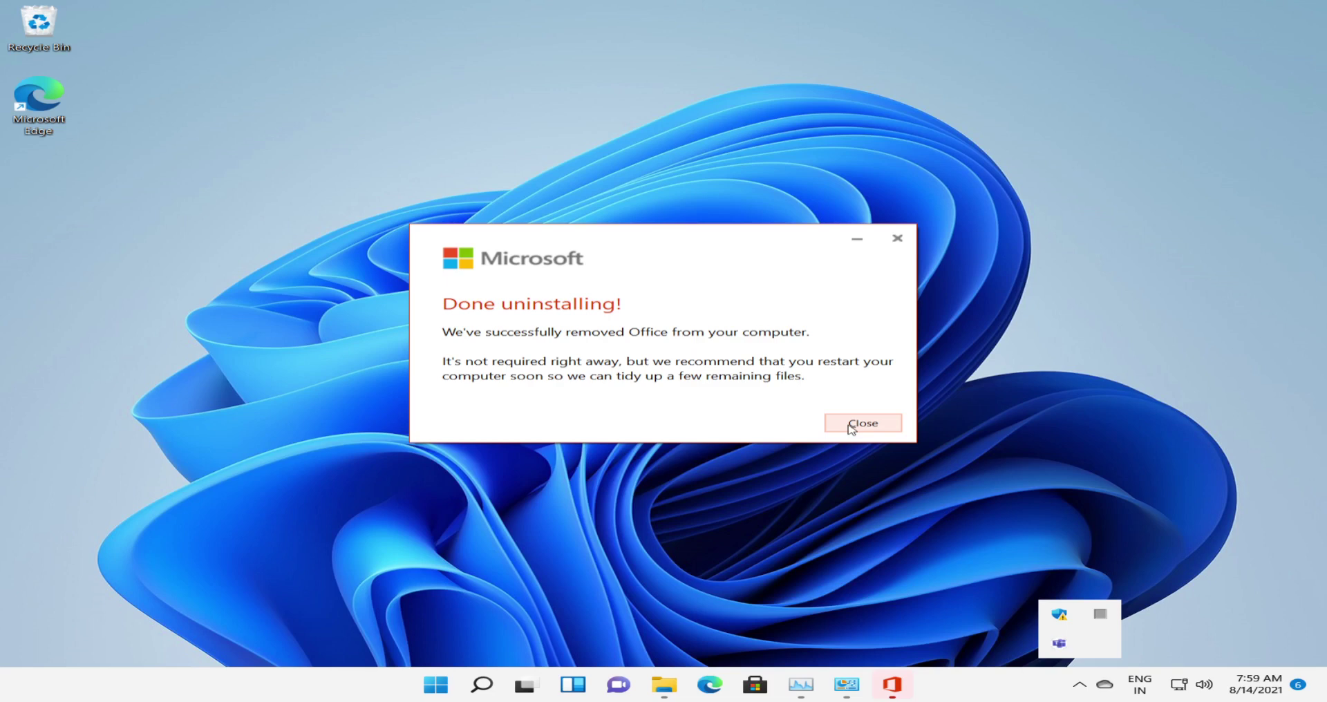
pyautogui.click(852, 425)
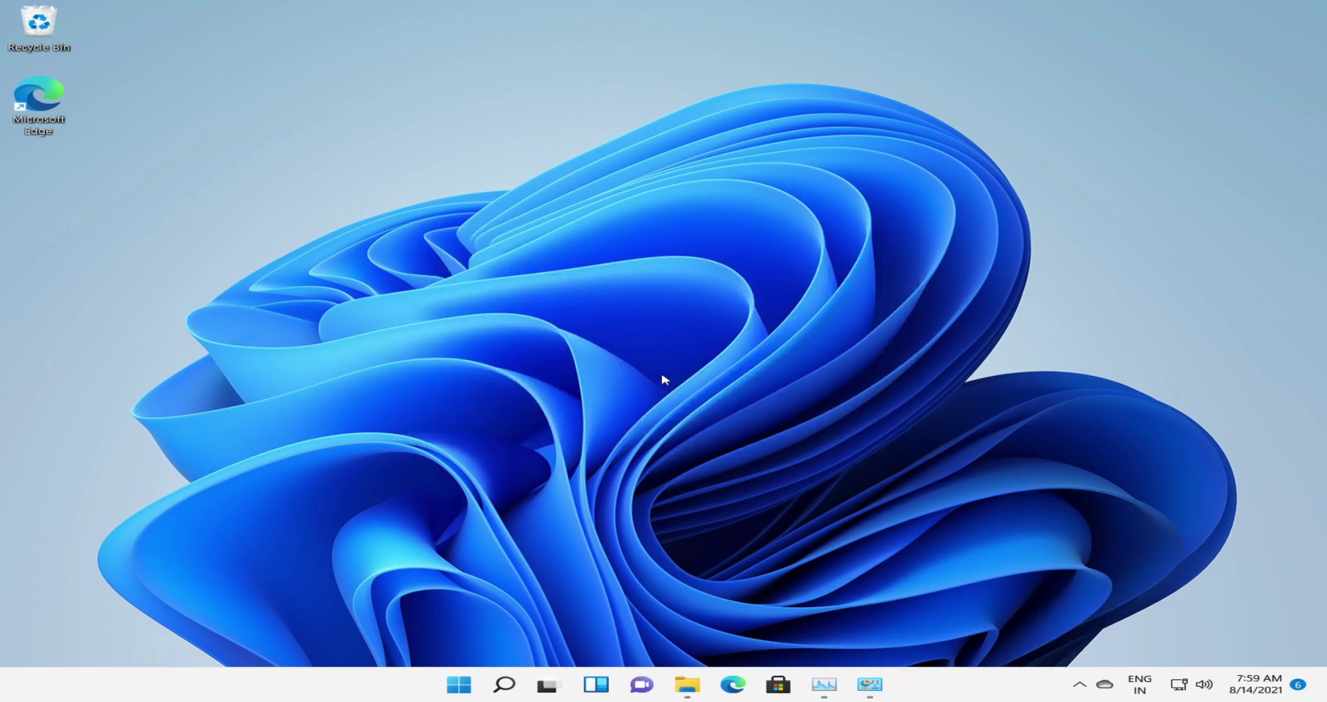